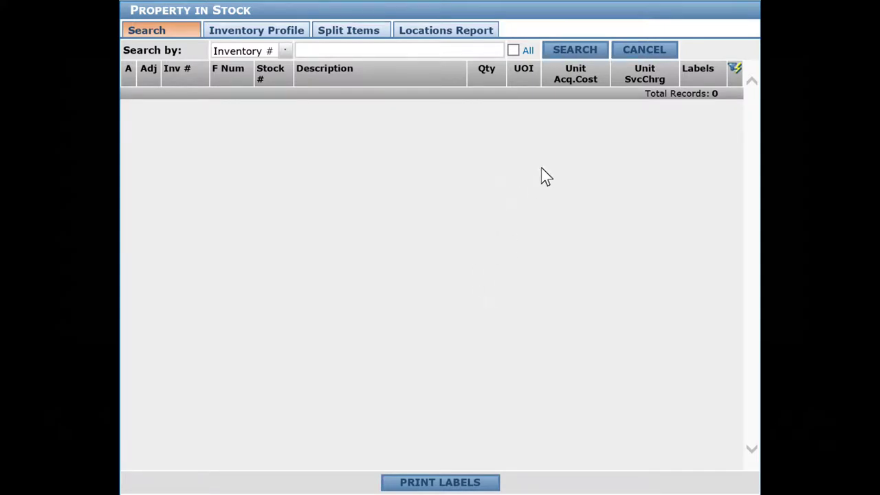
- List all property in stock without a search term and look through the available search criteria
left_click(574, 51)
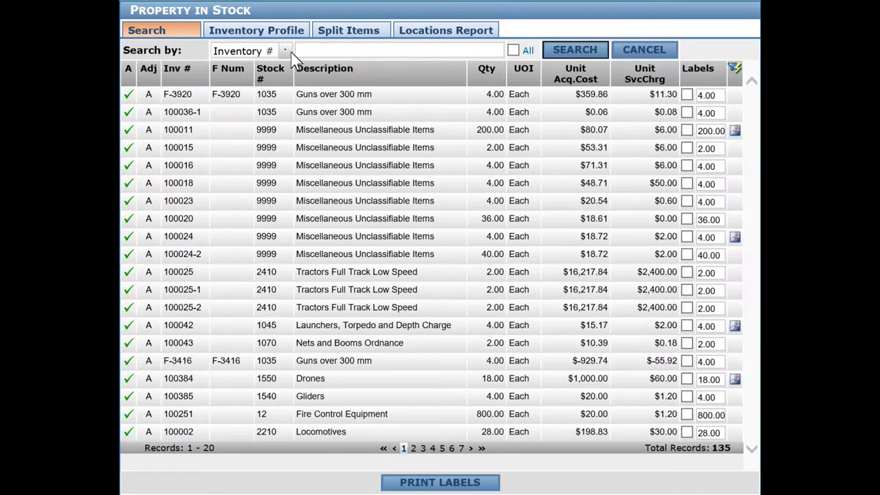
left_click(285, 53)
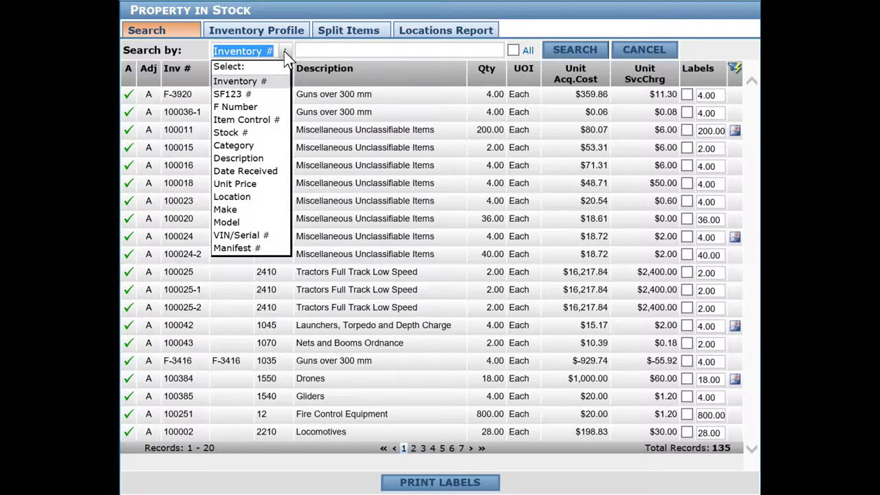
left_click(284, 55)
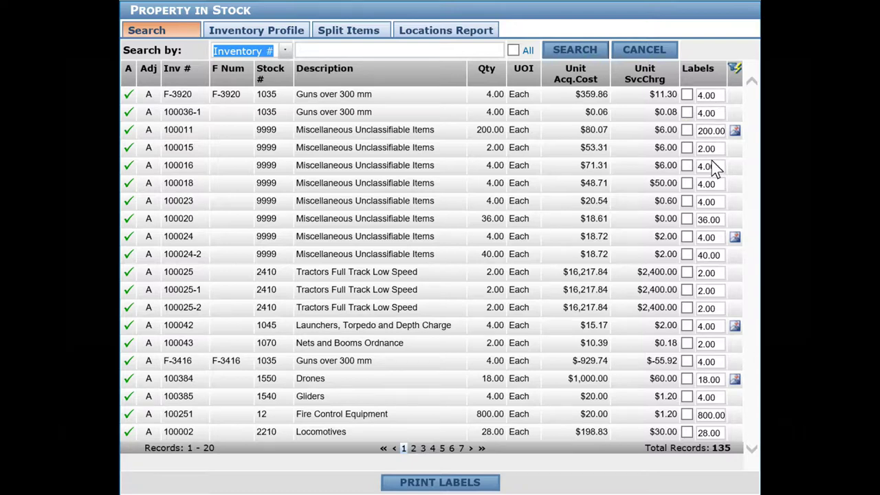
- Set the label quantity for item 100011 to 2 and mark items F-3920, 100036-1 and 100011 for label printing
left_click(699, 131)
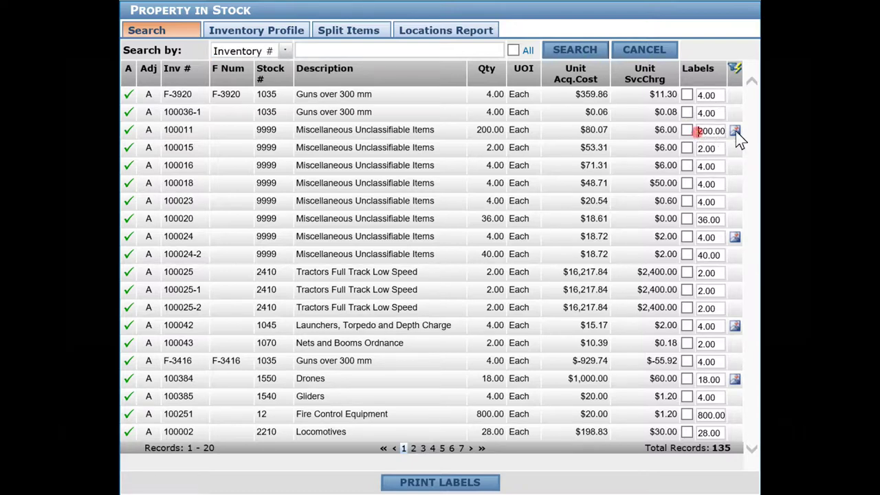
double_click(706, 132)
type("2")
left_click(687, 95)
left_click(687, 112)
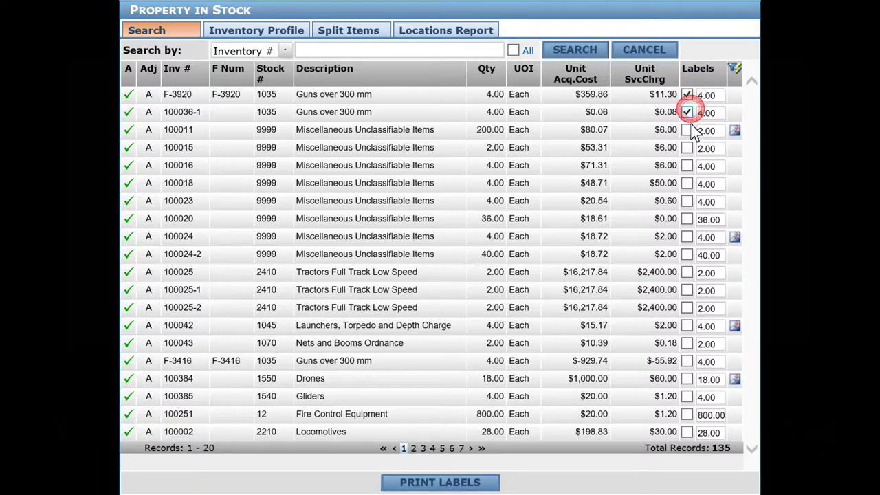
left_click(687, 130)
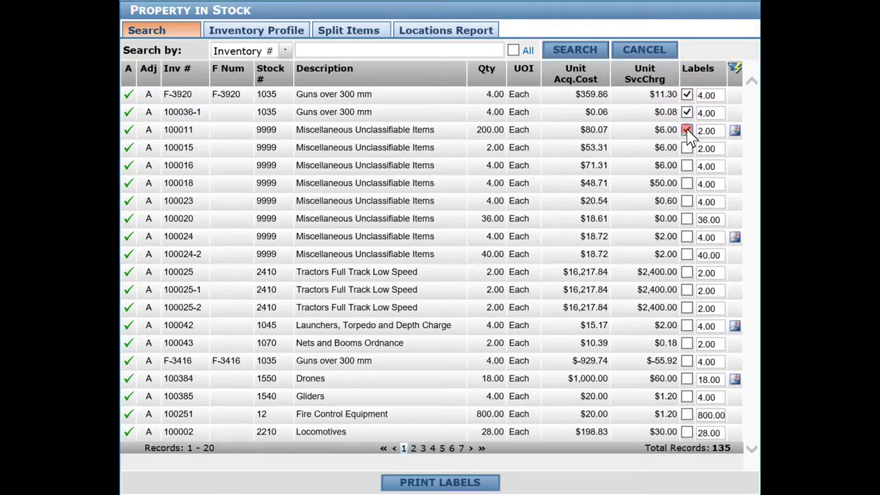
- Preview the barcode labels of the marked items for the Avery label printer, cancelling the print and closing the preview
left_click(451, 484)
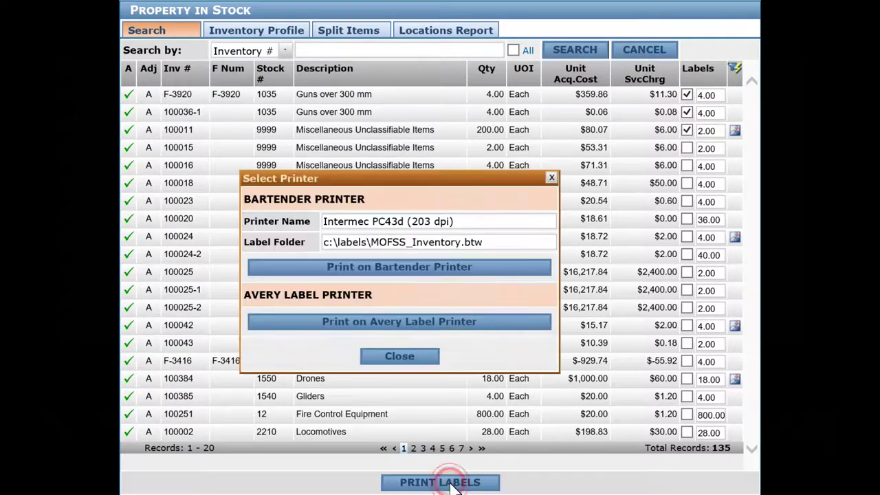
left_click(383, 323)
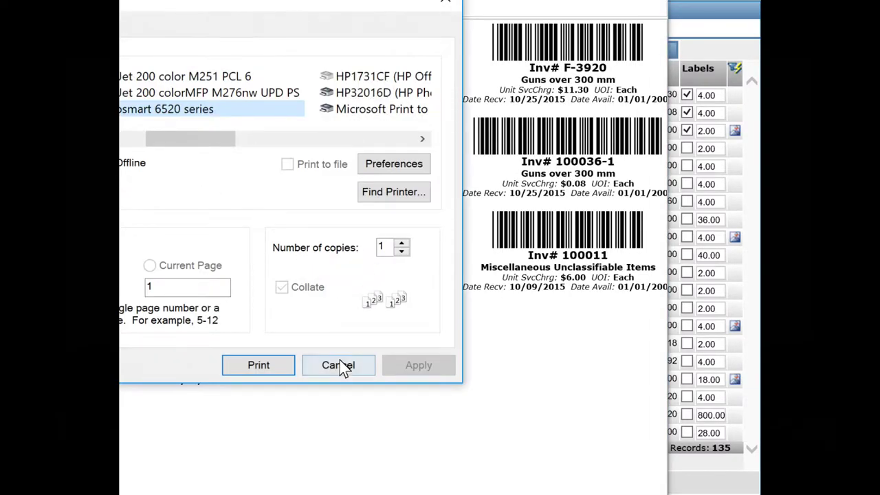
left_click(339, 362)
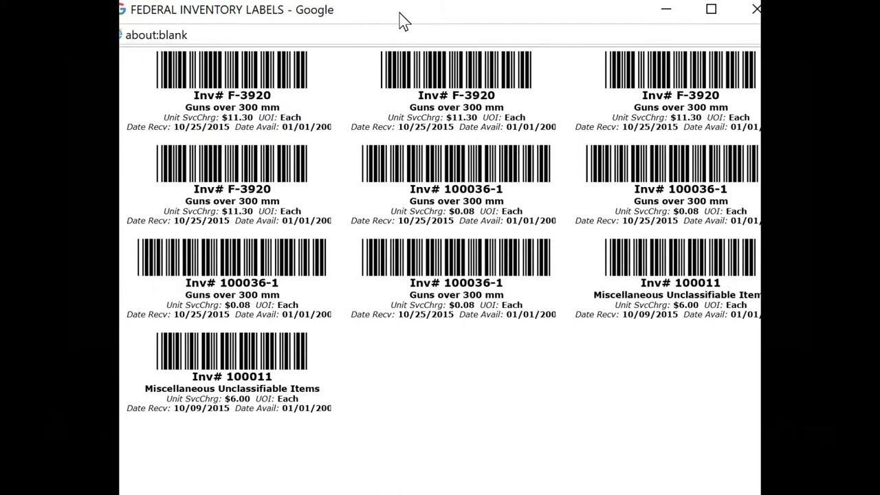
left_click(744, 12)
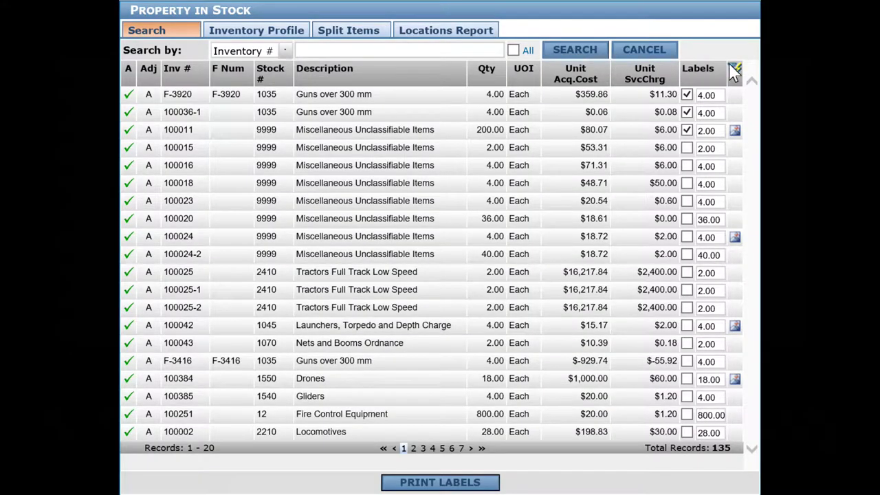
- Sort the stock list by description, followed by unit service charge in descending order
left_click(322, 69)
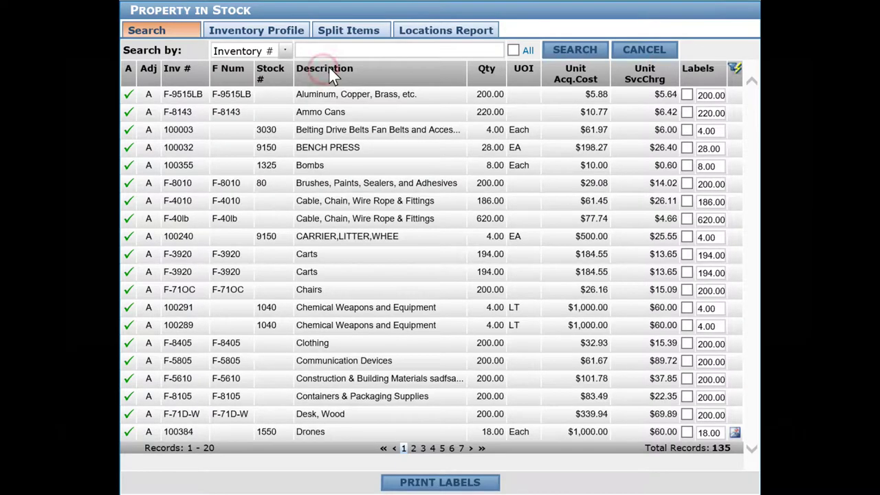
left_click(328, 68)
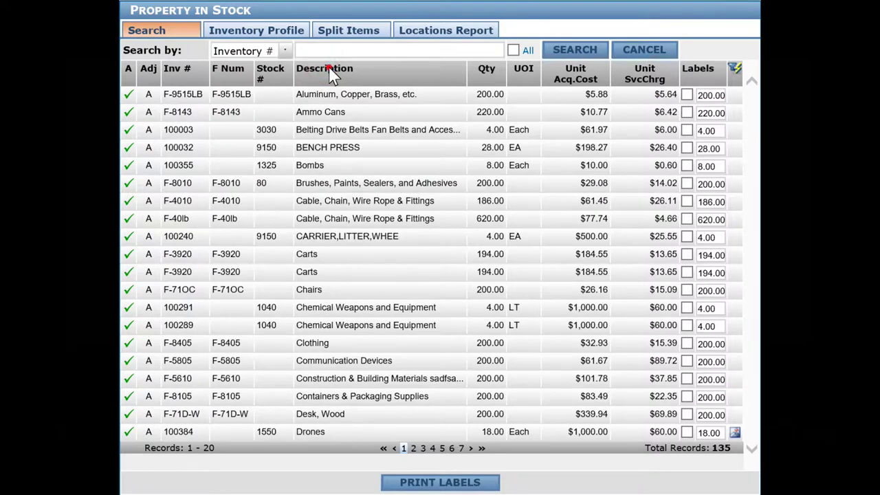
left_click(644, 72)
left_click(645, 73)
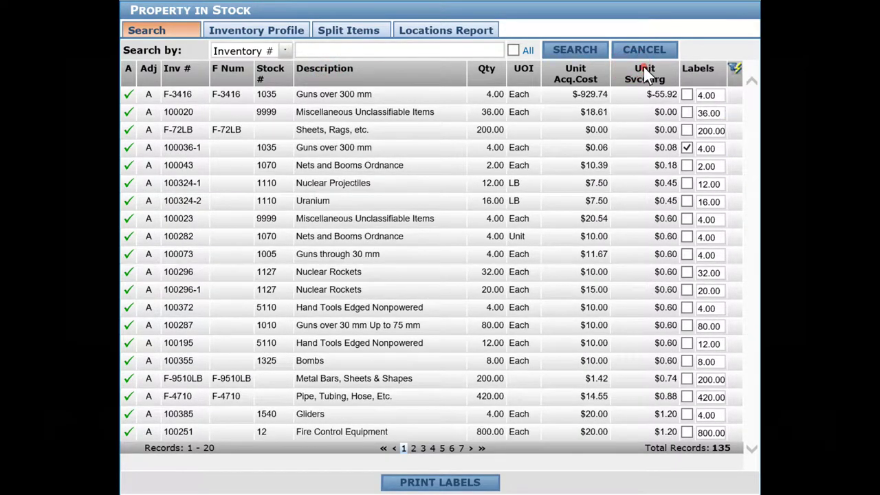
- Filter the stock list to descriptions matching "dr" and open the inventory profile of the Drones item
left_click(735, 68)
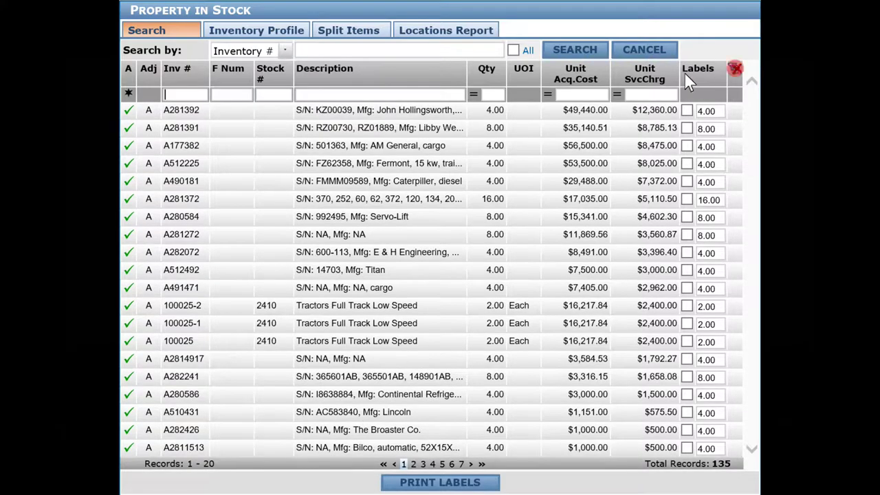
left_click(348, 96)
type("dr")
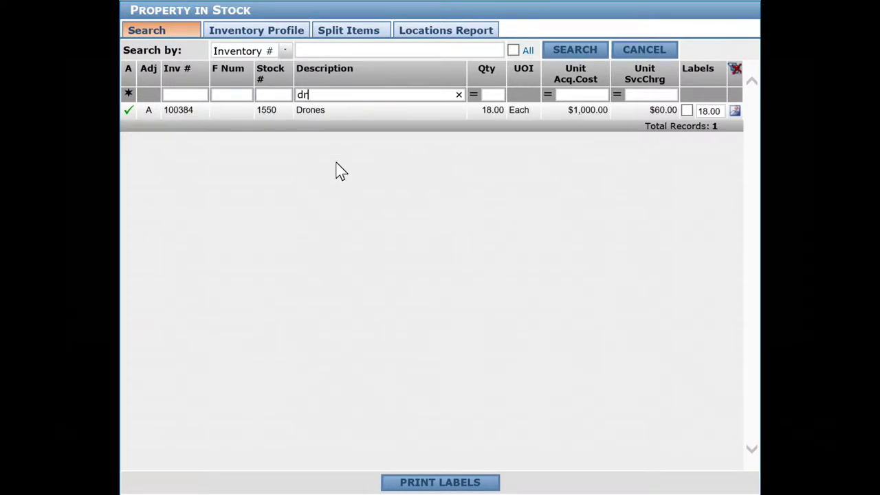
left_click(314, 110)
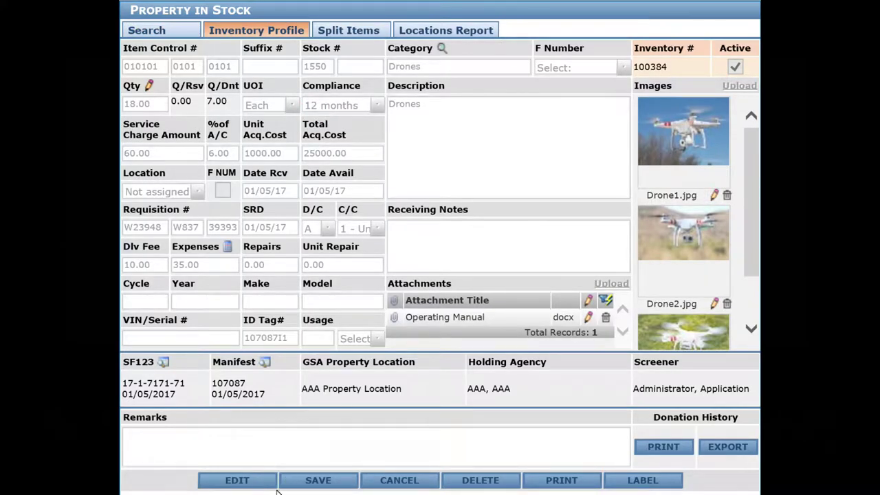
- Make the Drones inventory profile editable and look through the available F Number options without choosing one
left_click(237, 480)
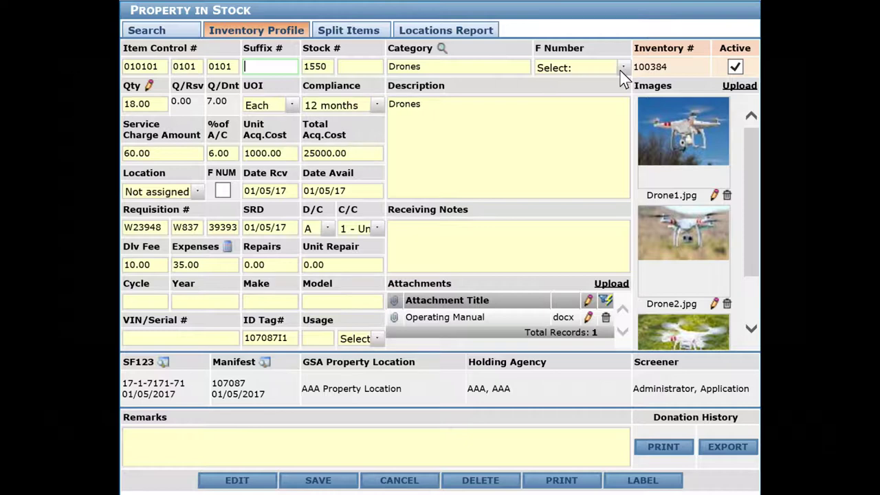
left_click(624, 67)
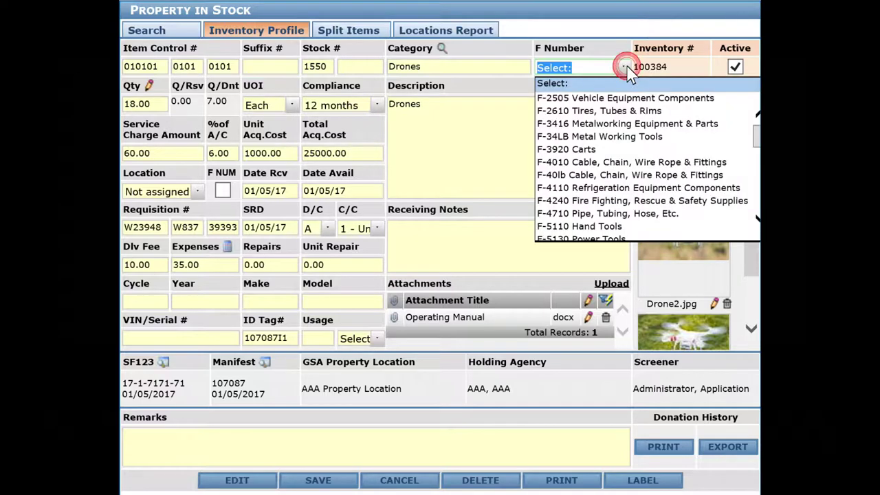
left_click(625, 72)
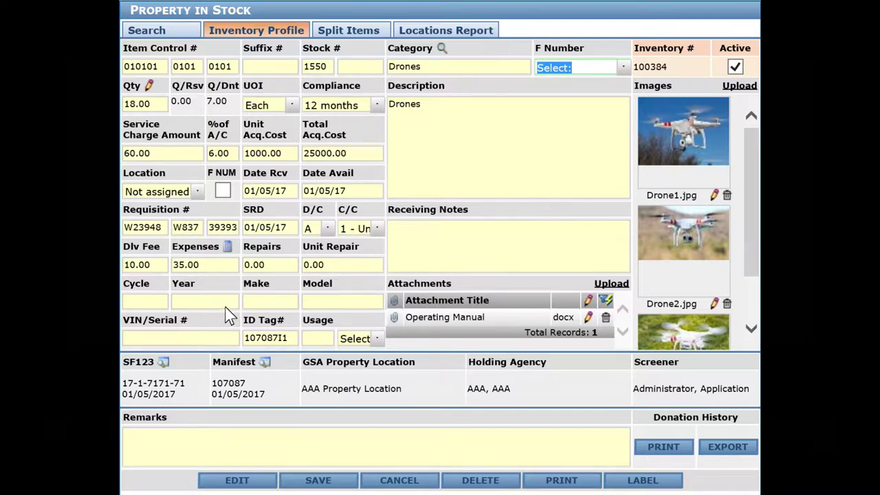
- Delete the Cleaning entry from the Drones item's expenses
left_click(229, 249)
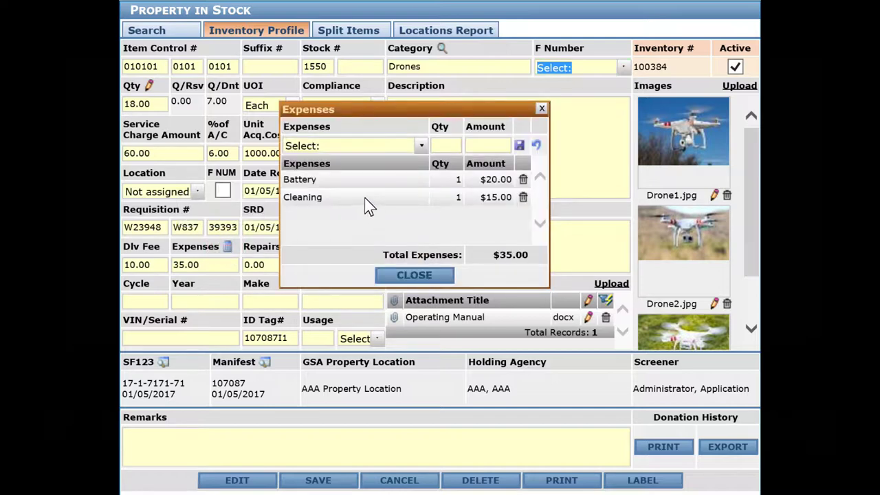
left_click(523, 197)
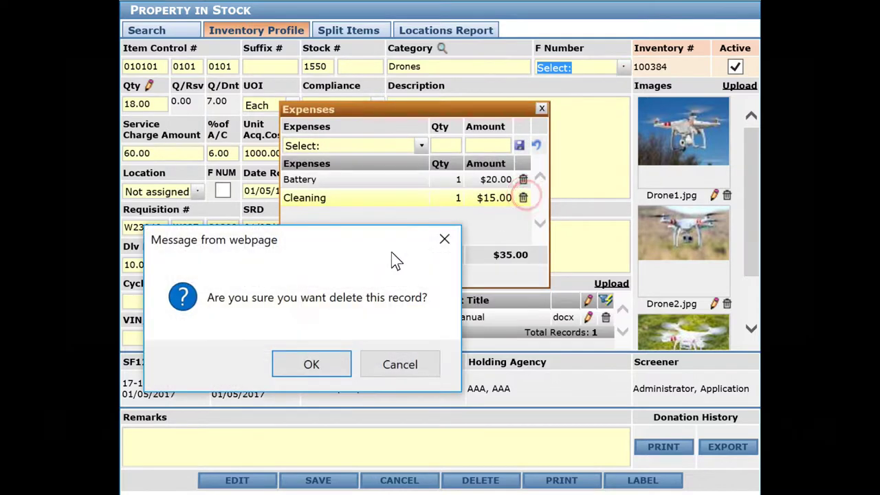
left_click(304, 365)
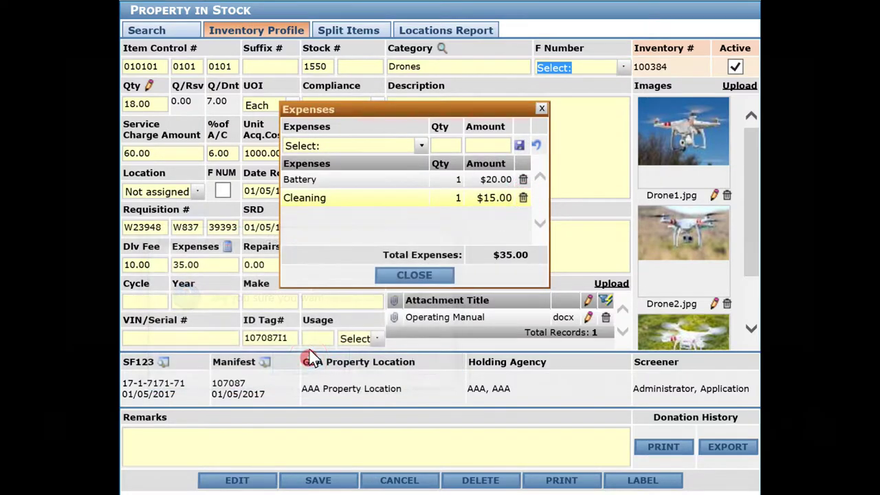
- Add a Cleaning expense with quantity 2 to the Drones item, save it and close the expenses list
left_click(420, 147)
left_click(317, 202)
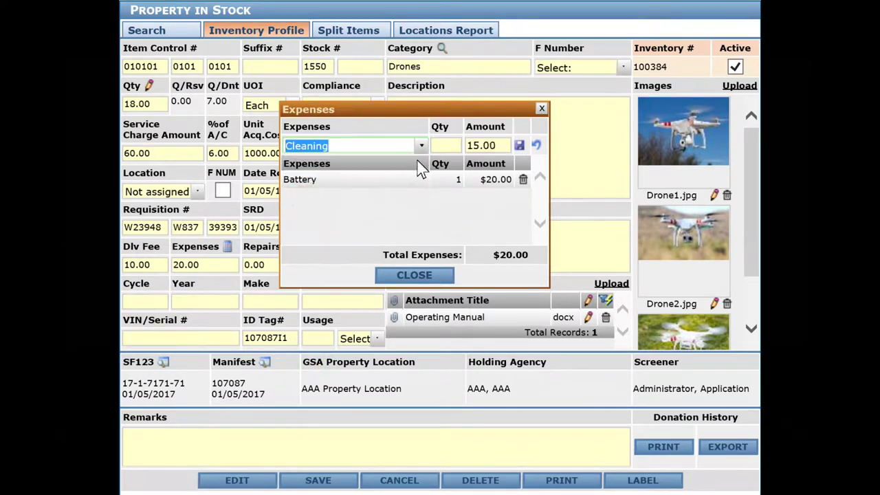
left_click(437, 146)
type("1")
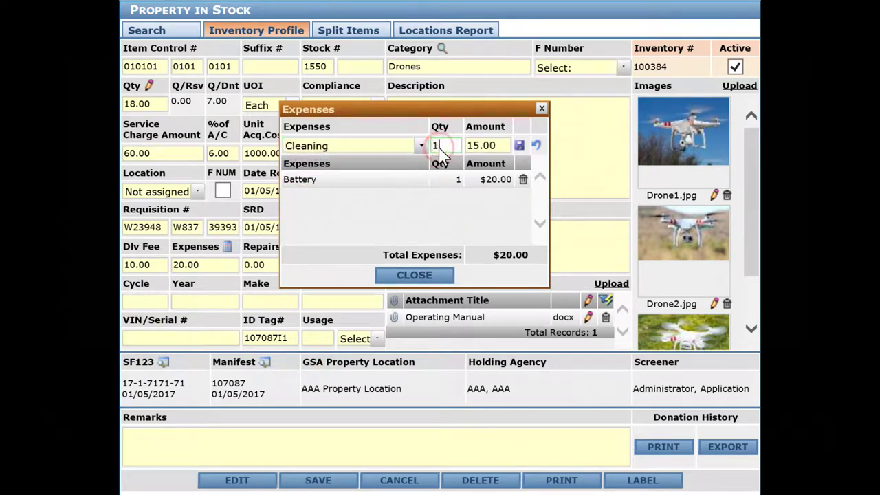
key("BackSpace")
type("2")
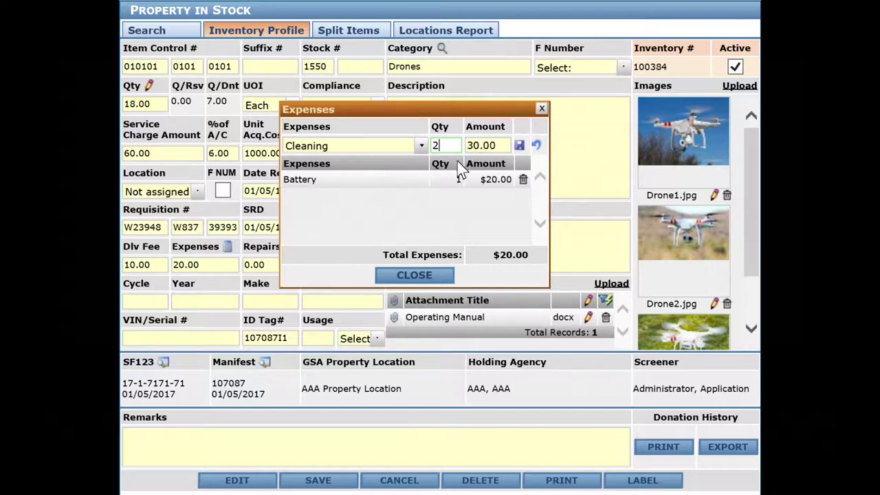
left_click(519, 146)
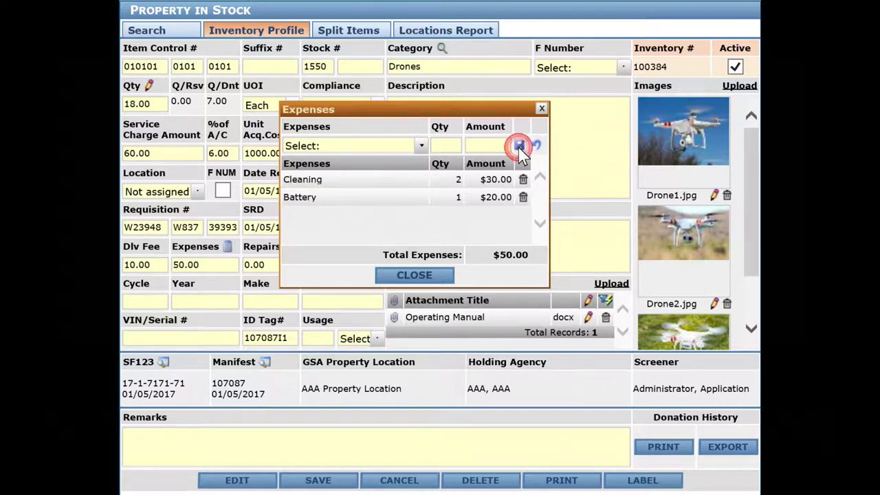
left_click(422, 275)
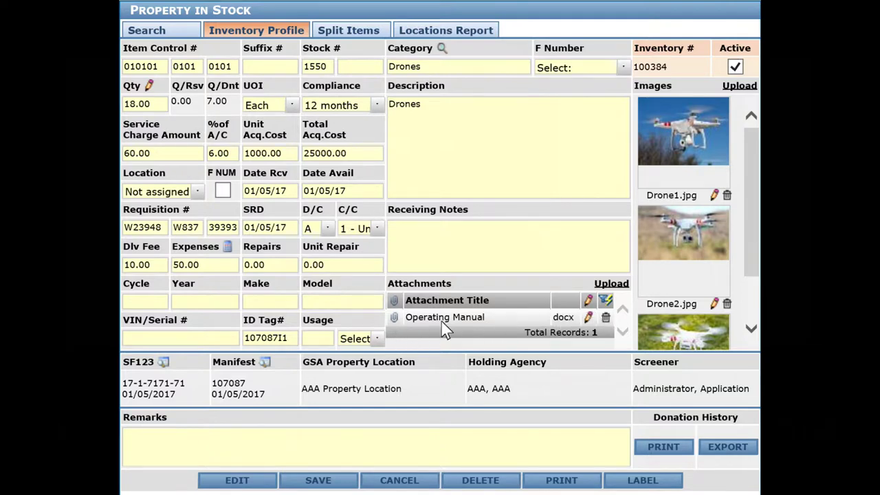
- Request the Operating Manual attachment and cancel its download, and view the Drone1.jpg image in its own window before closing it
left_click(395, 319)
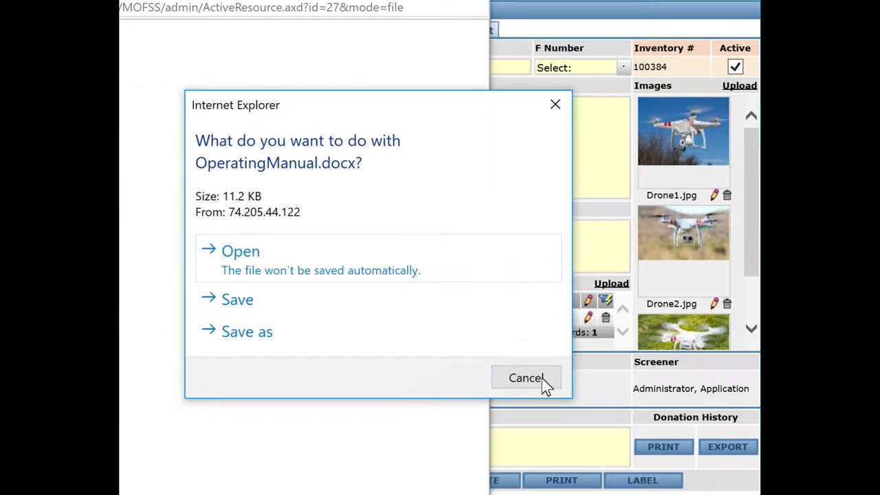
left_click(526, 379)
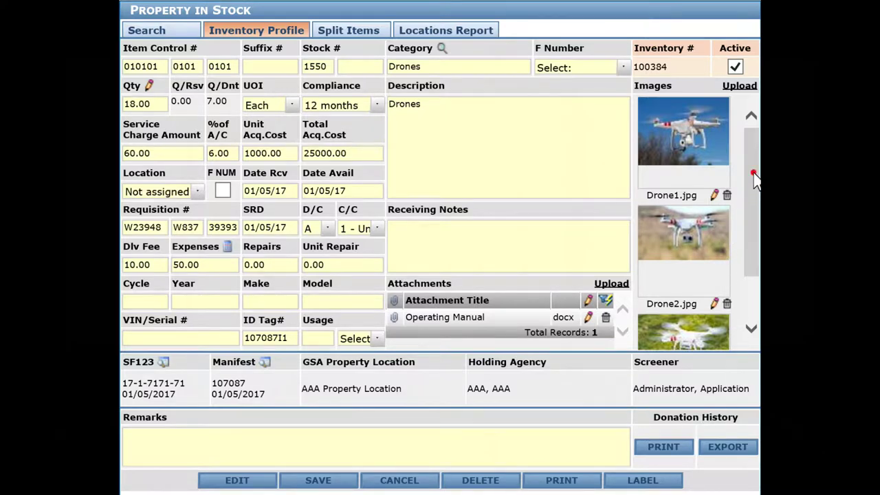
mouse_move(752, 172)
left_mouse_down()
mouse_move(754, 288)
mouse_move(753, 165)
left_mouse_up()
left_click(676, 125)
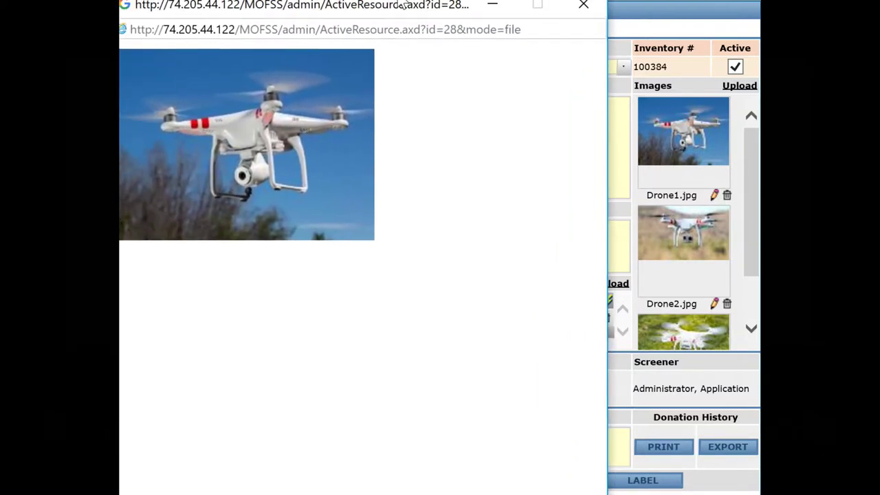
left_click_drag(403, 4, 410, 7)
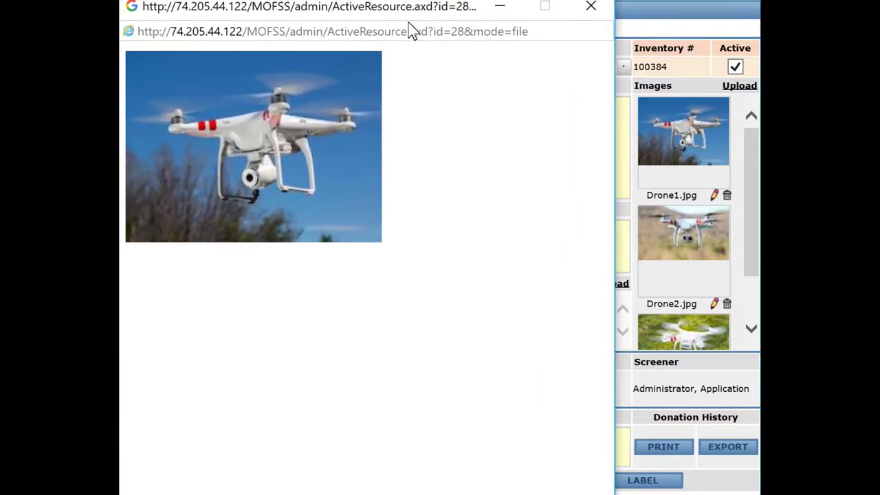
left_click(591, 8)
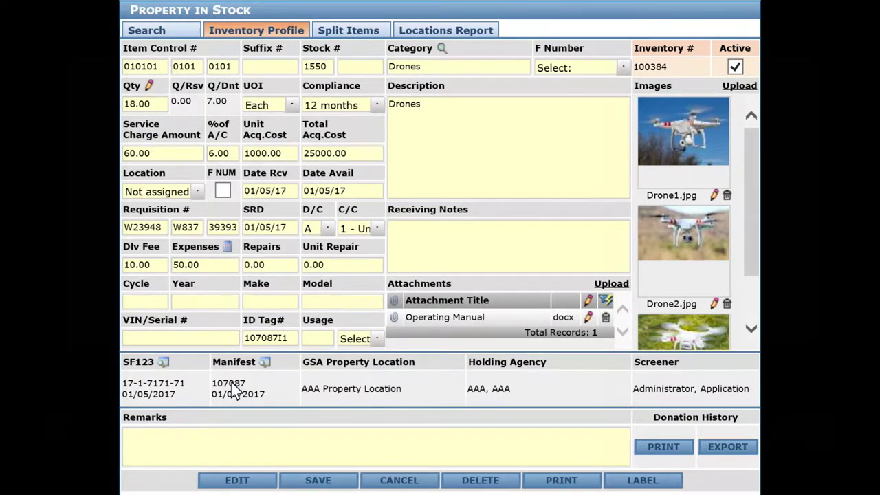
- Open the item's SF123 form and examine the Drones entry in its item list
left_click(163, 363)
left_click_drag(343, 7, 452, 21)
scroll(440, 275, "down", 3)
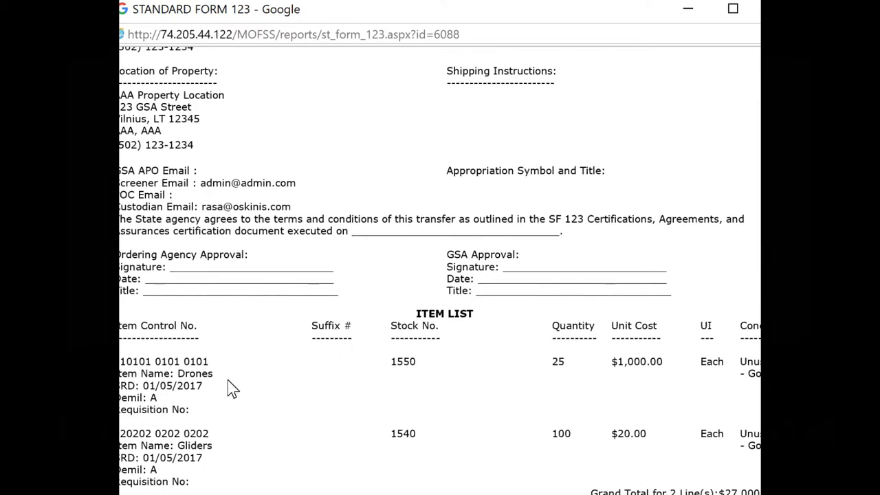
left_click_drag(226, 379, 151, 377)
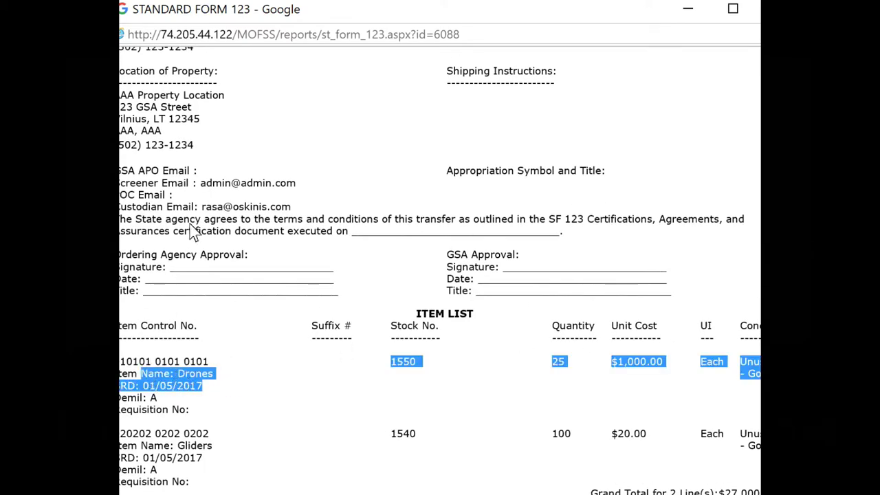
left_click_drag(296, 10, 326, 17)
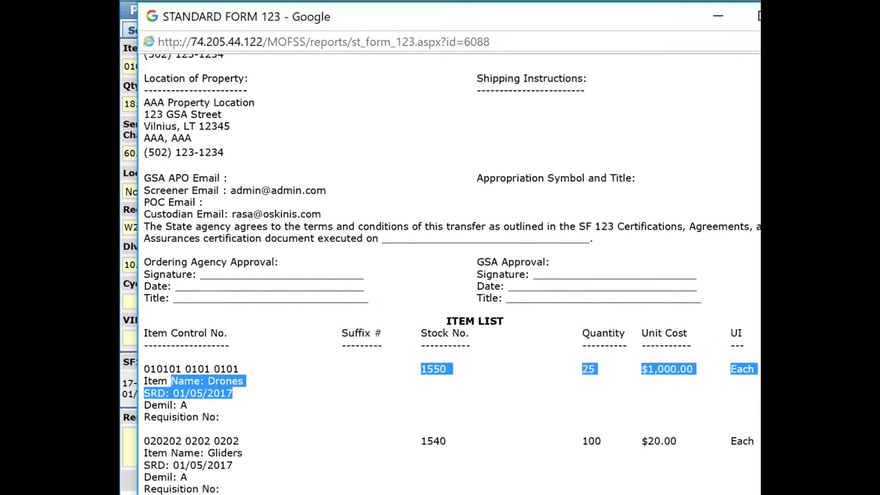
- Close the SF123 form, then open the Drones item's pickup manifest, cancel its printing, and close it after viewing
key("ctrl+w")
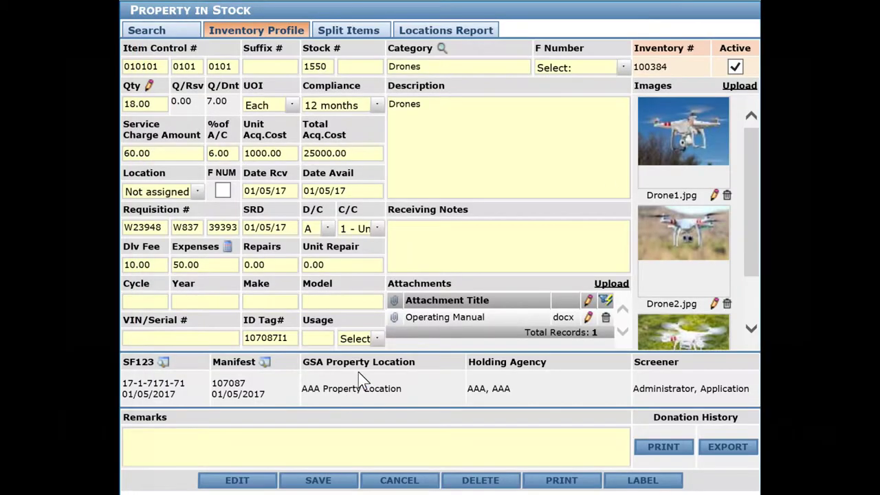
left_click(266, 363)
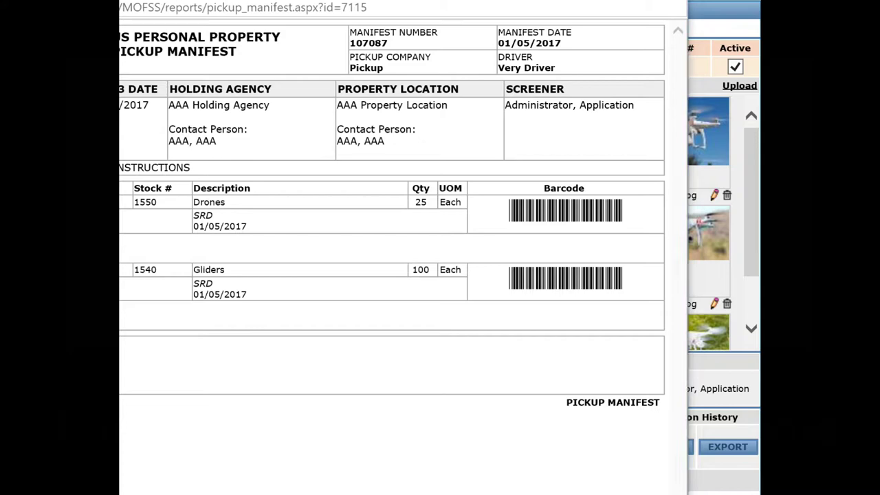
left_click(340, 365)
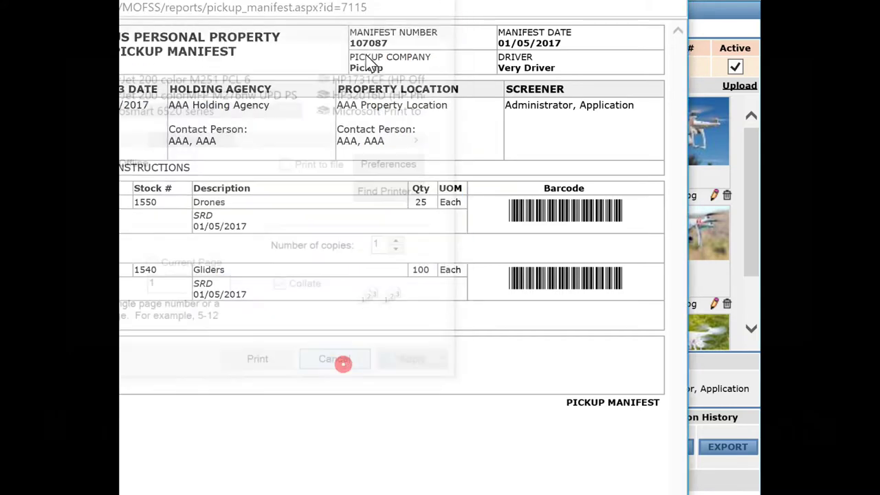
left_click_drag(325, 1, 434, 42)
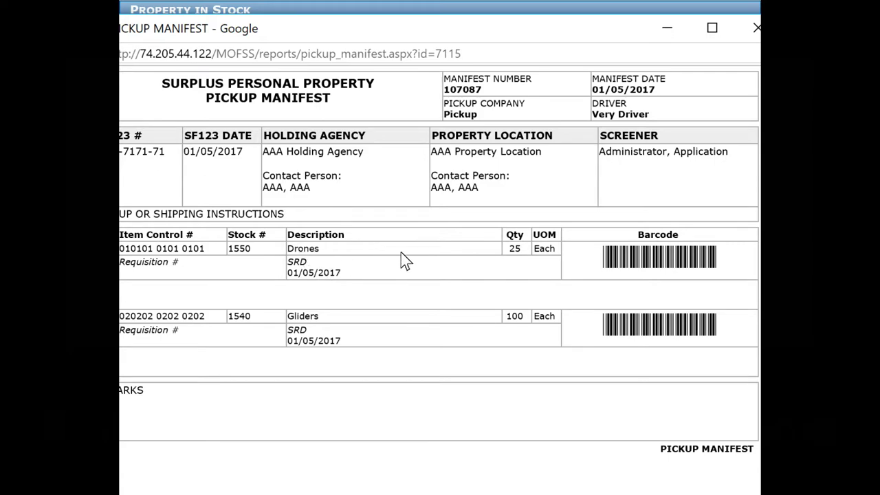
left_click(753, 29)
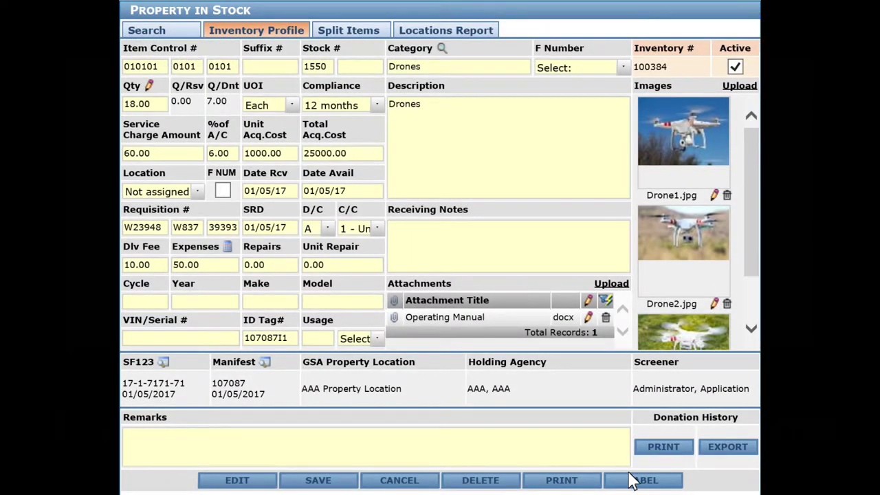
- Open the printable donation history of the Drones item, review its invoices and totals, and close it
left_click(667, 456)
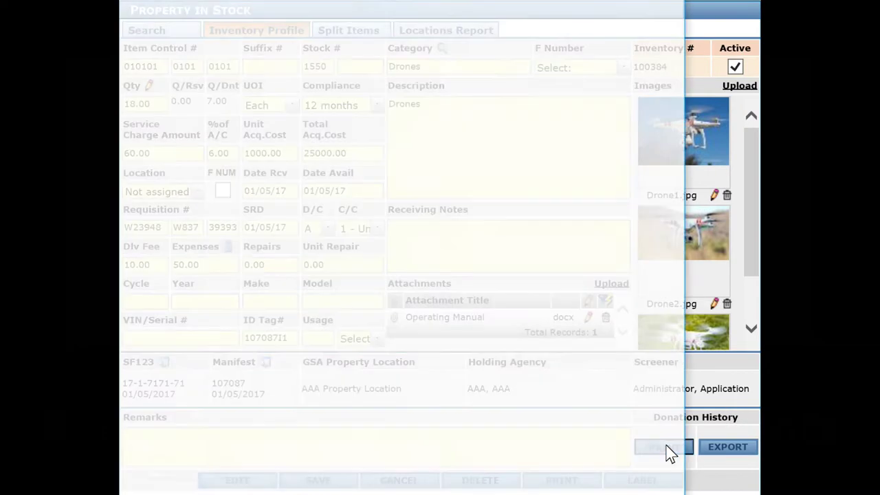
left_click_drag(323, 1, 452, 26)
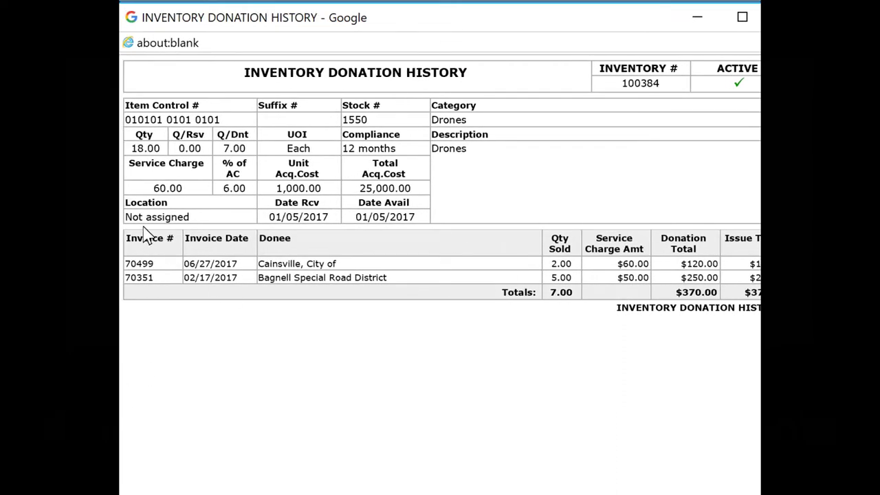
left_click_drag(444, 28, 416, 32)
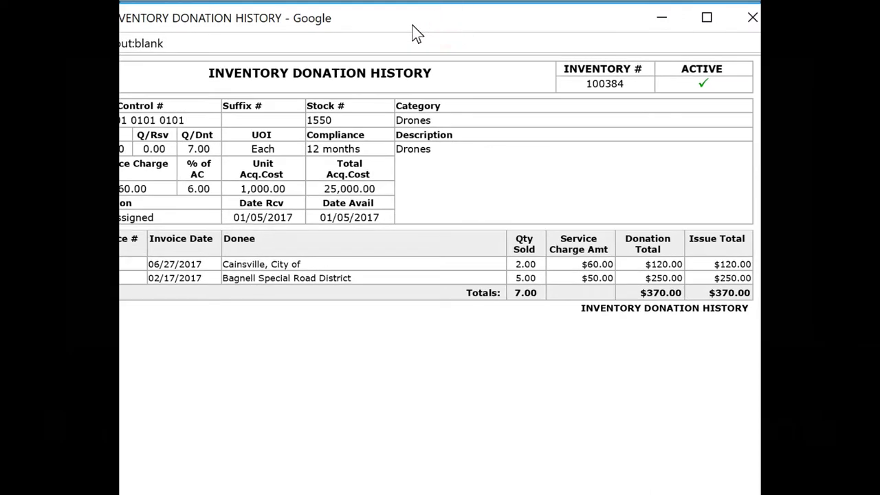
left_click(742, 21)
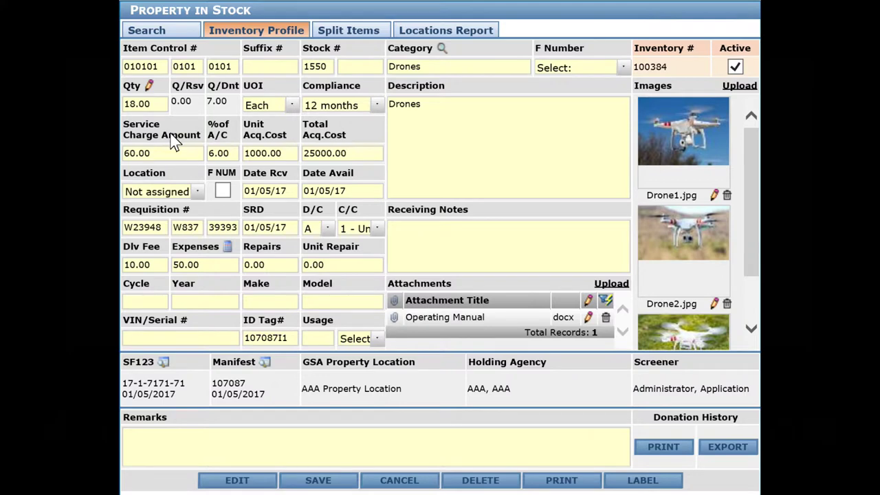
- Save an inventory adjustment of -1 to the Drones item's quantity with the note "Broken.", and check the quantity on the profile
left_click(150, 87)
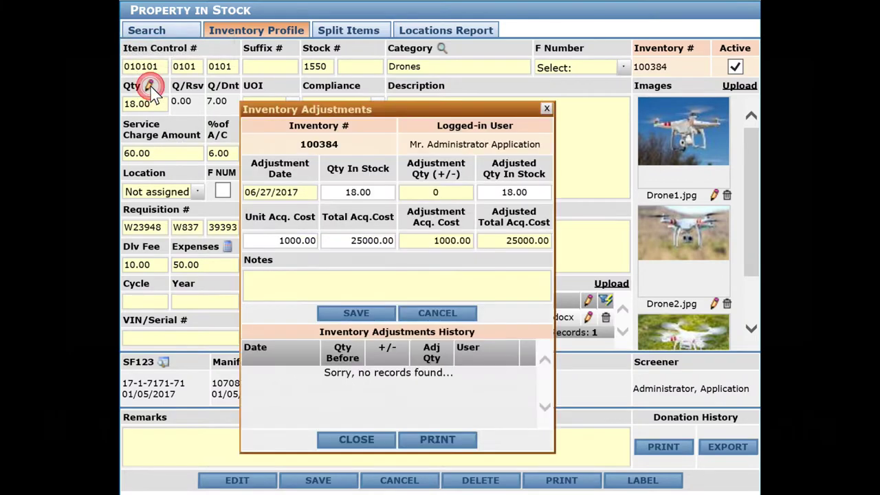
left_click(448, 192)
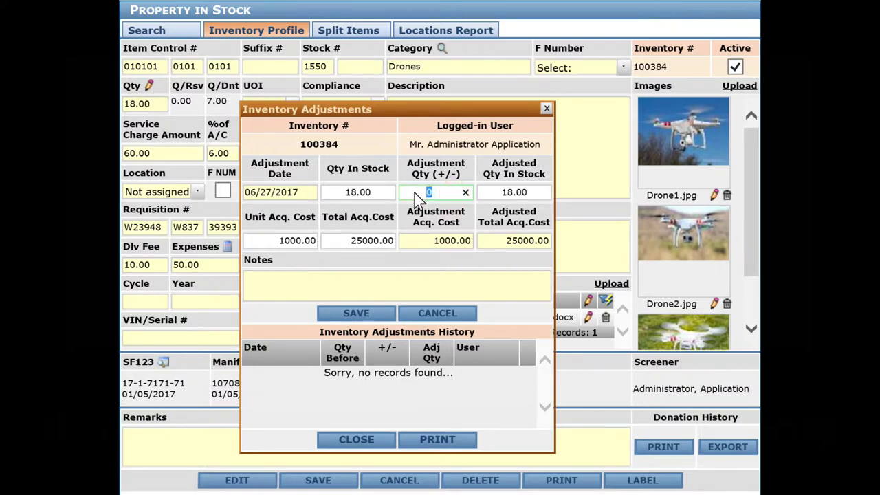
type("-1")
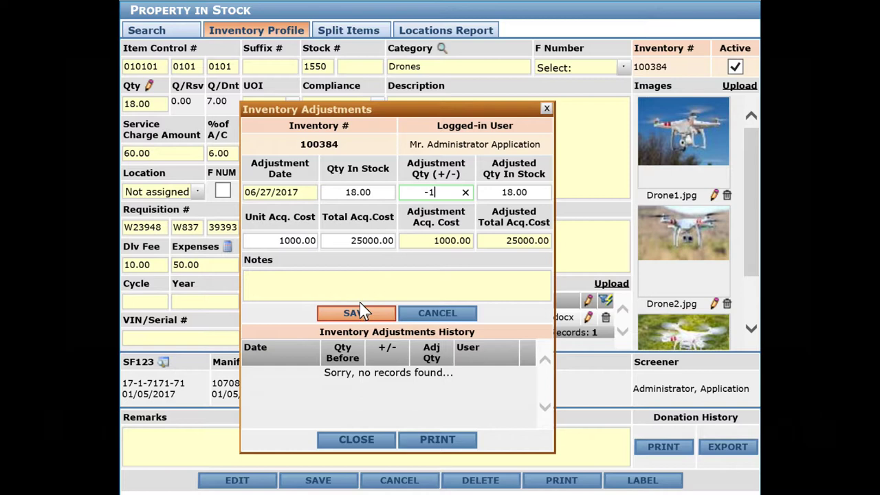
left_click(320, 288)
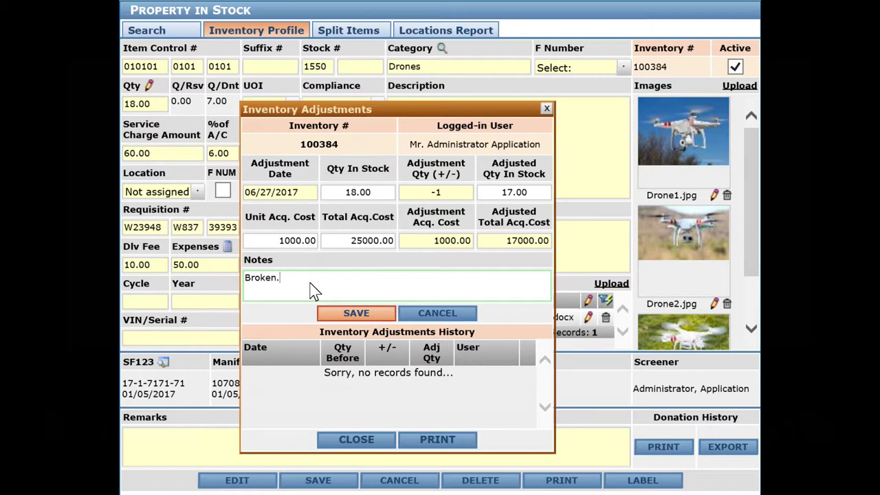
left_click(359, 318)
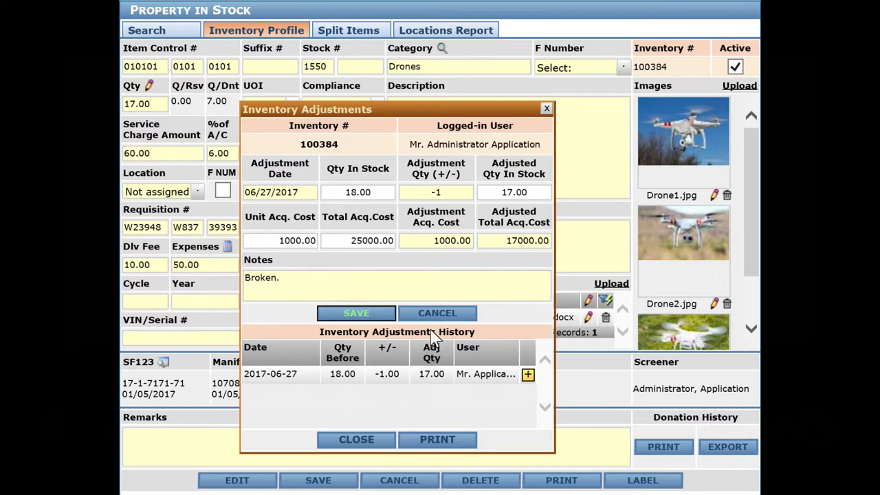
double_click(137, 103)
left_click_drag(165, 109, 158, 68)
- Open the printable inventory adjustments history, cancel its printing, and close it after viewing
left_click(438, 439)
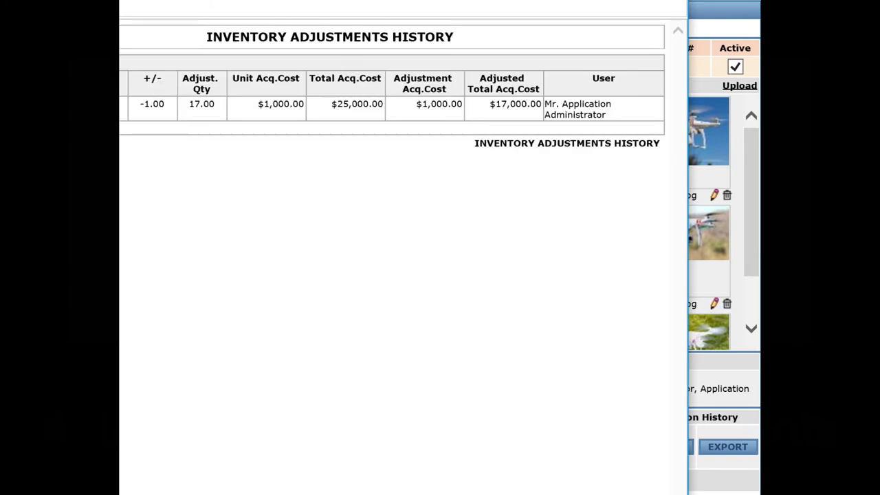
left_click(338, 363)
left_click_drag(396, 39, 413, 46)
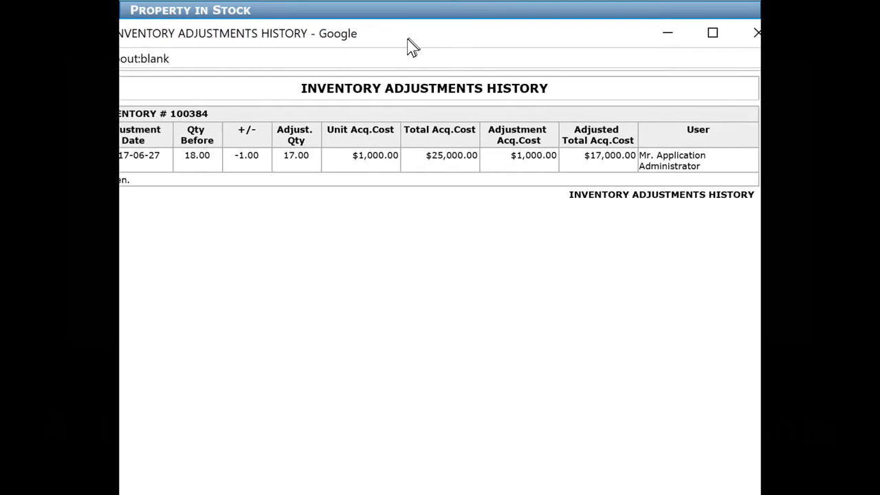
left_click(751, 42)
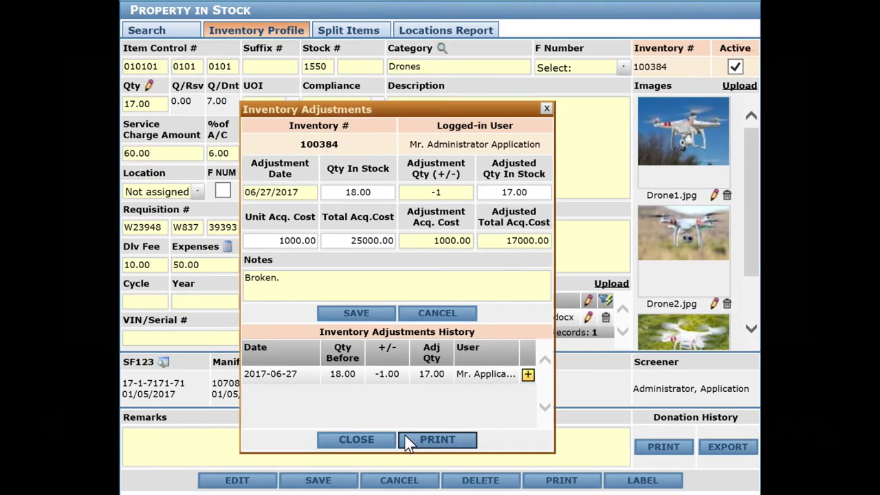
- Close the inventory adjustments and save the Drones item's profile
left_click(357, 440)
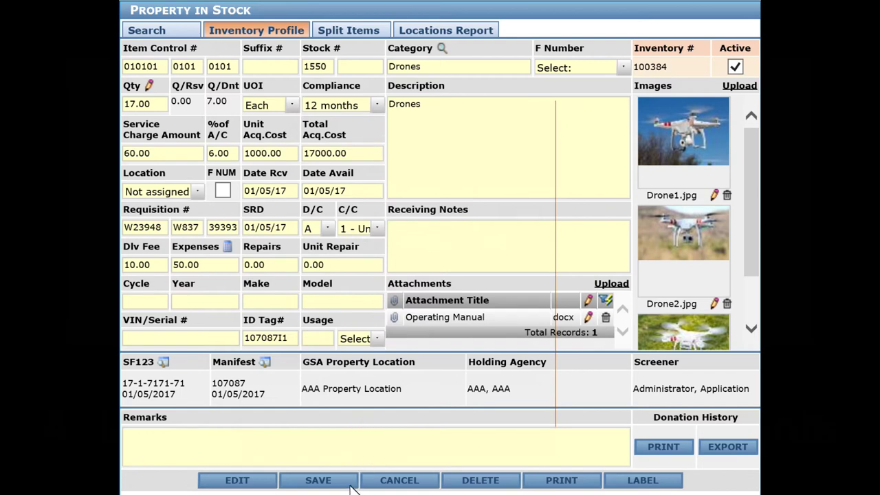
left_click(317, 480)
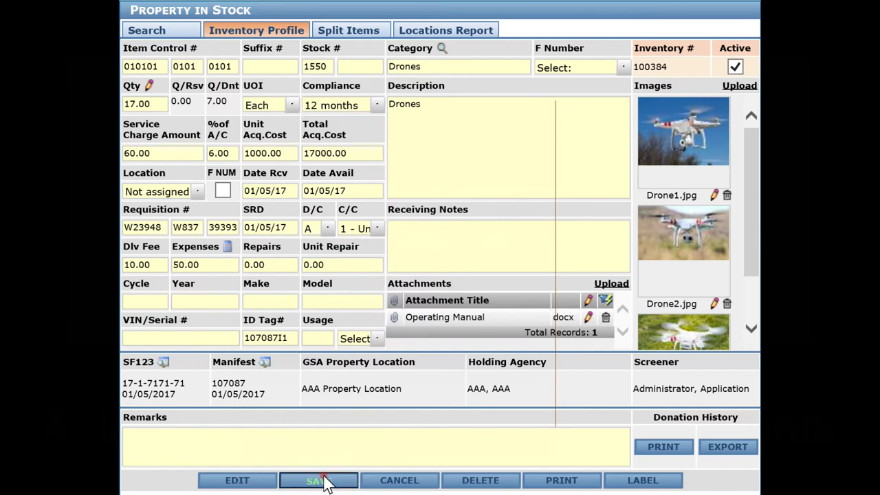